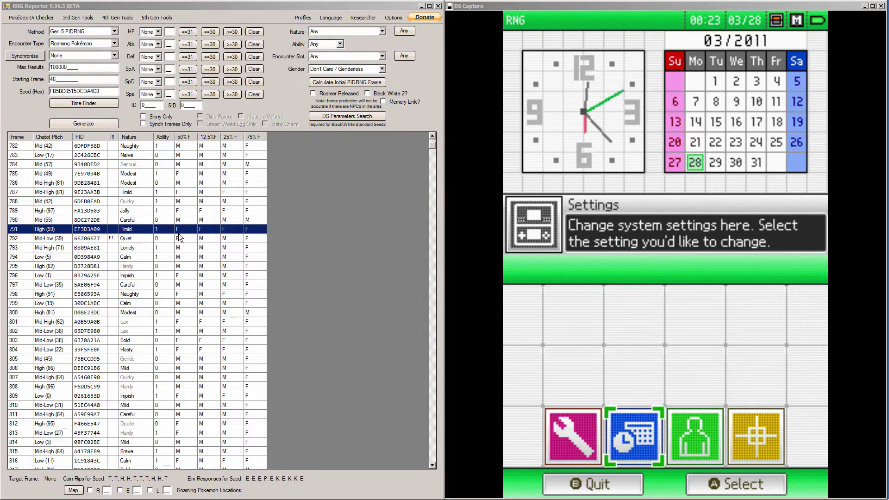
# Bring up the 5th Generation Time Finder and review its encounter types, keeping Roaming Pokémon selected.
pyautogui.click(353, 255)
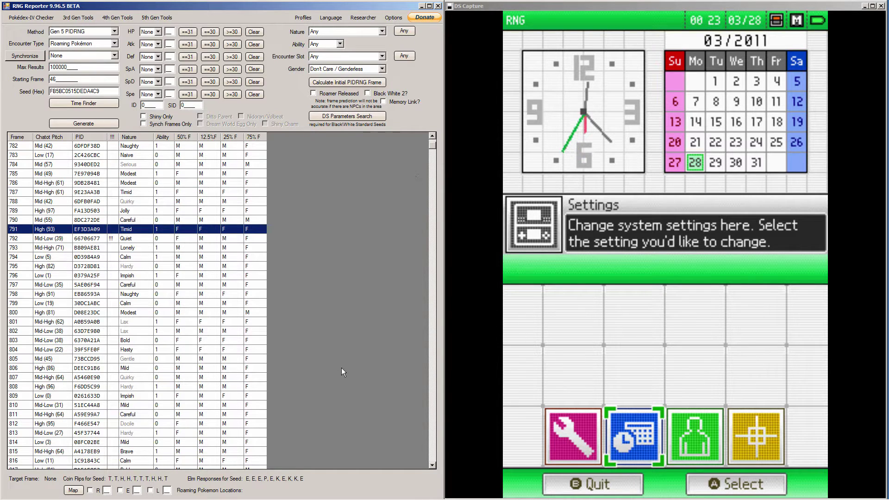
pyautogui.moveTo(132, 490)
pyautogui.click(121, 471)
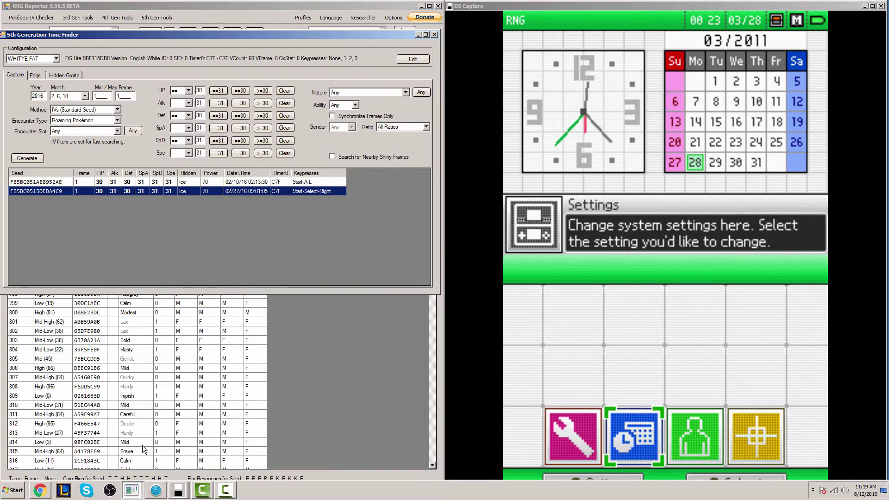
pyautogui.moveTo(439, 69); pyautogui.dragTo(444, 69)
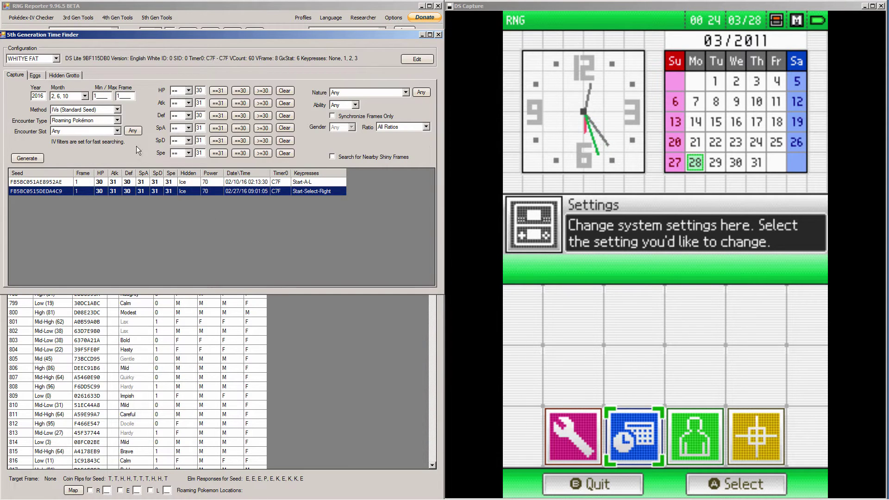
pyautogui.click(88, 121)
pyautogui.click(92, 131)
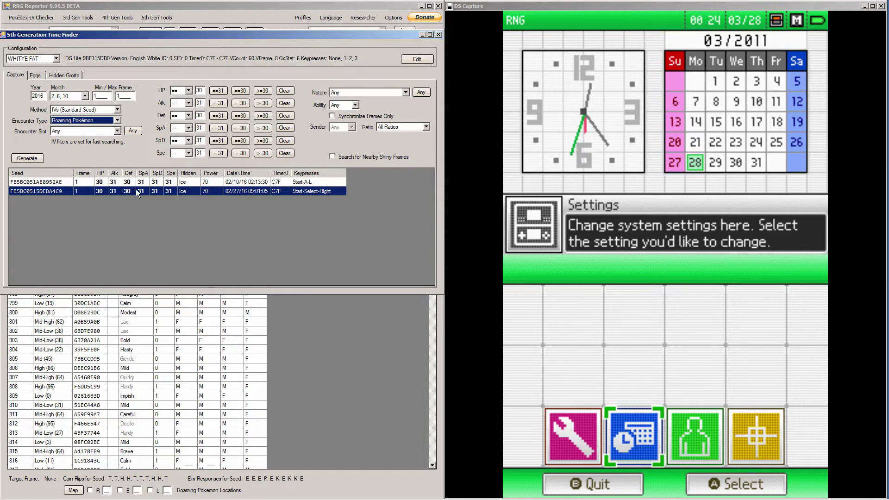
pyautogui.click(81, 120)
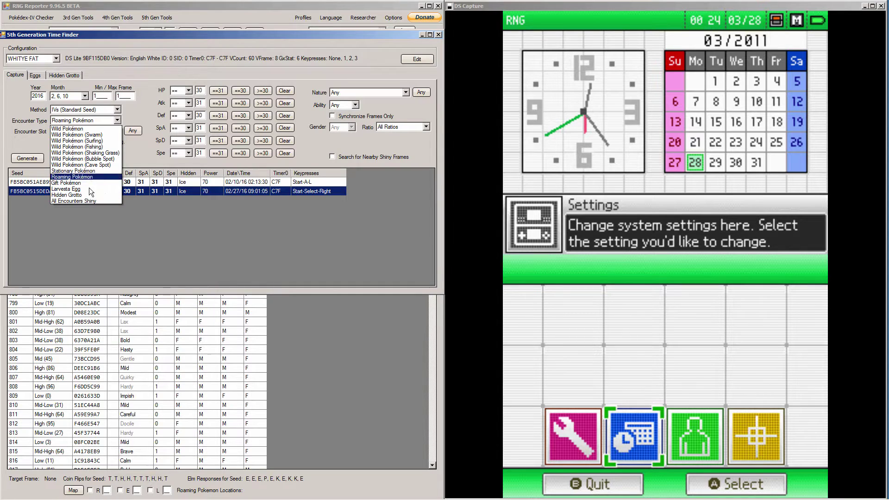
pyautogui.click(95, 177)
# Copy the seed of the 02/27/16 09:01:05 result with the Start-Select-Right keypresses.
pyautogui.click(38, 193)
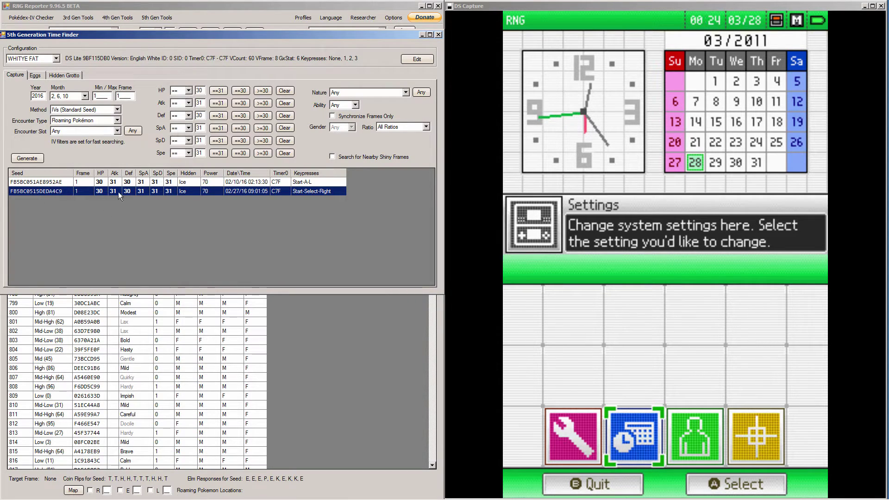
pyautogui.rightClick(27, 192)
pyautogui.click(33, 195)
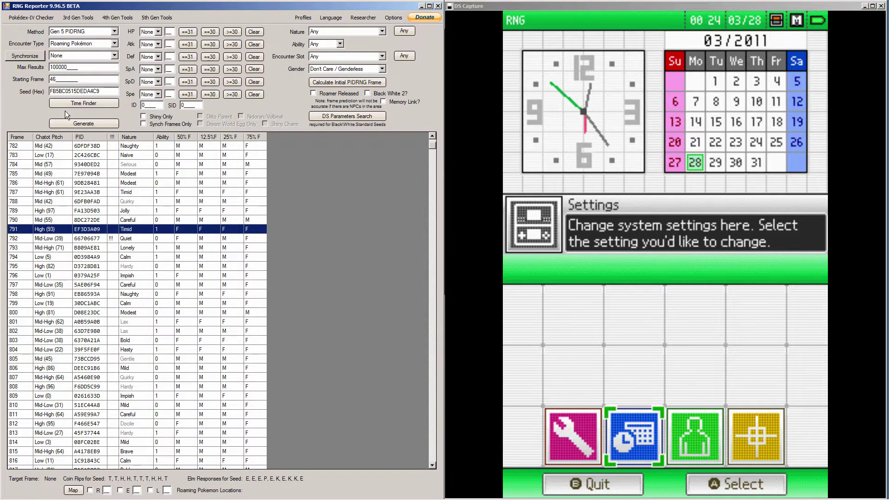
# Examine the chatot pitches and natures in the generated frame list leading up to the highlighted Timid frame 791.
pyautogui.scroll(20, 188, 225)
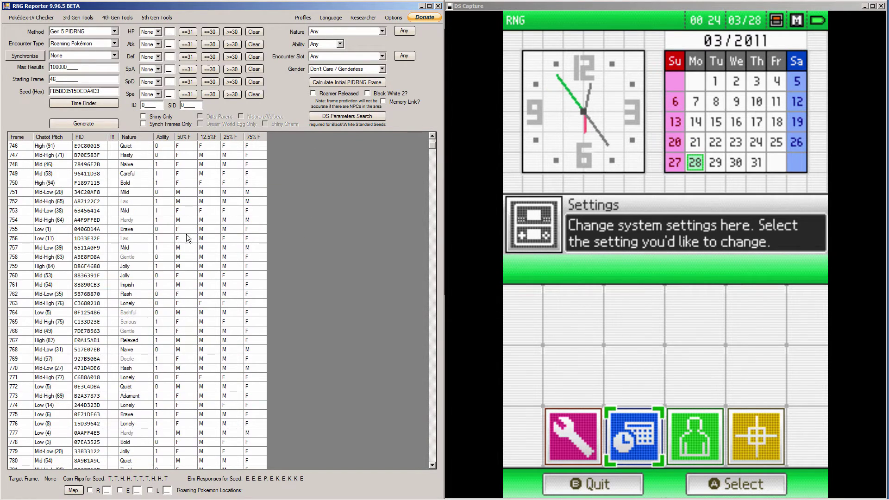
pyautogui.scroll(14, 144, 222)
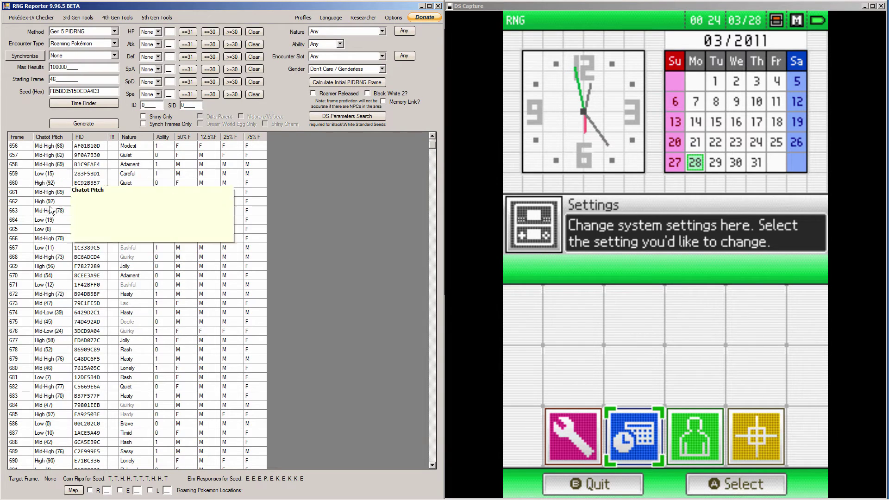
pyautogui.scroll(-5, 91, 239)
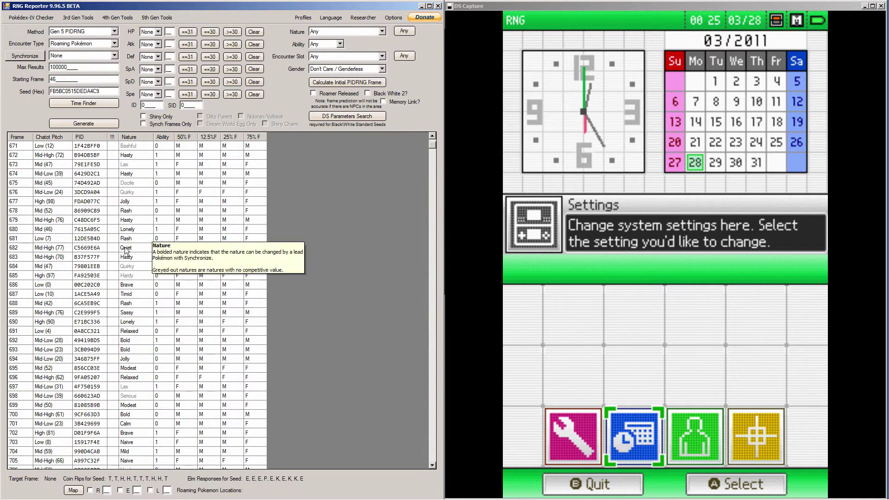
pyautogui.scroll(-20, 175, 278)
pyautogui.scroll(-1, 139, 299)
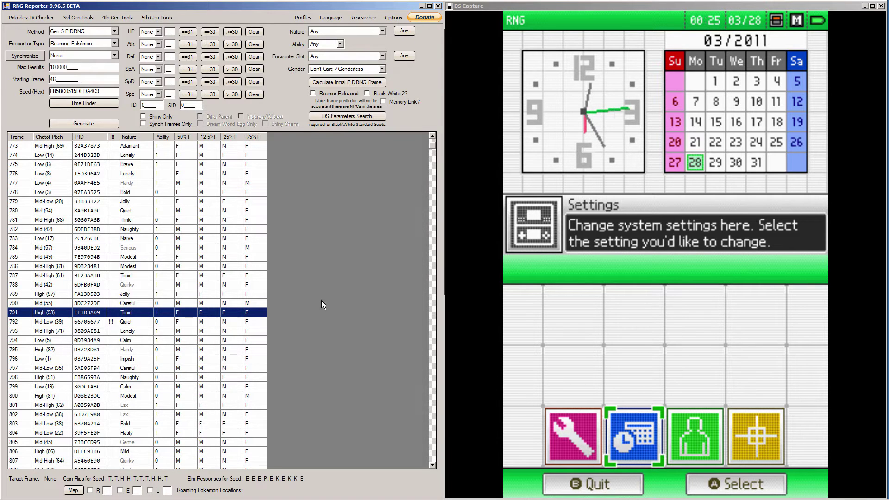
# Open the 5th Gen TID\SID Manipulation tool ("Pandora's Box") and load the WHITYE FAT DS parameters.
pyautogui.click(165, 18)
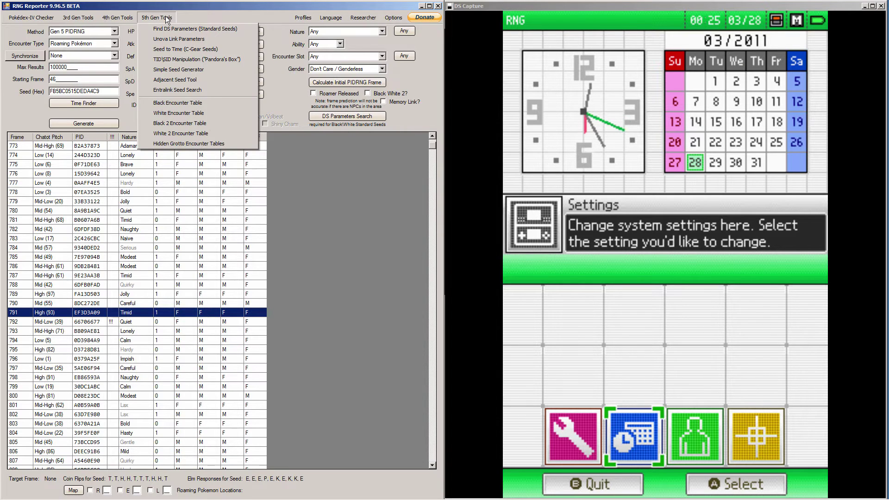
pyautogui.click(205, 63)
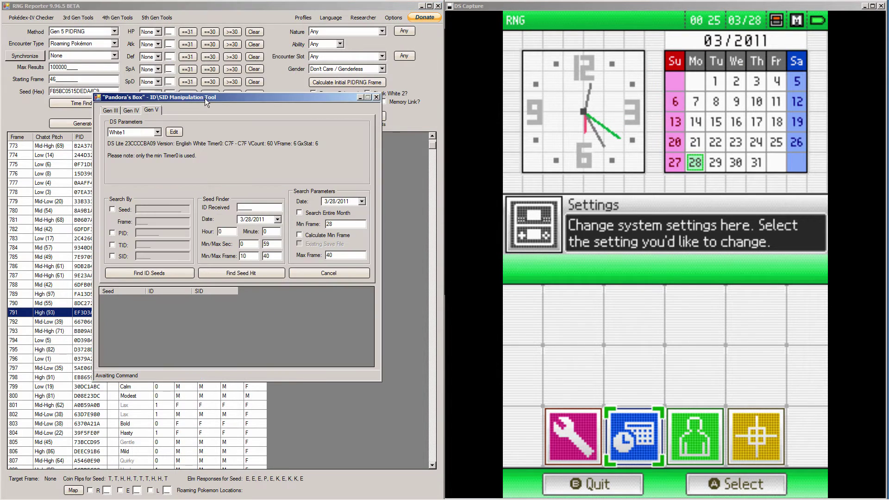
pyautogui.moveTo(205, 98); pyautogui.dragTo(172, 40)
pyautogui.click(123, 76)
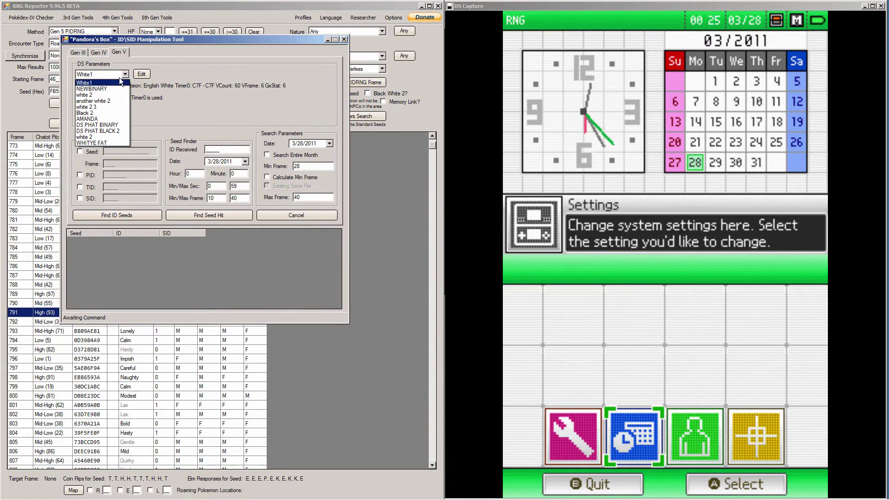
pyautogui.click(105, 142)
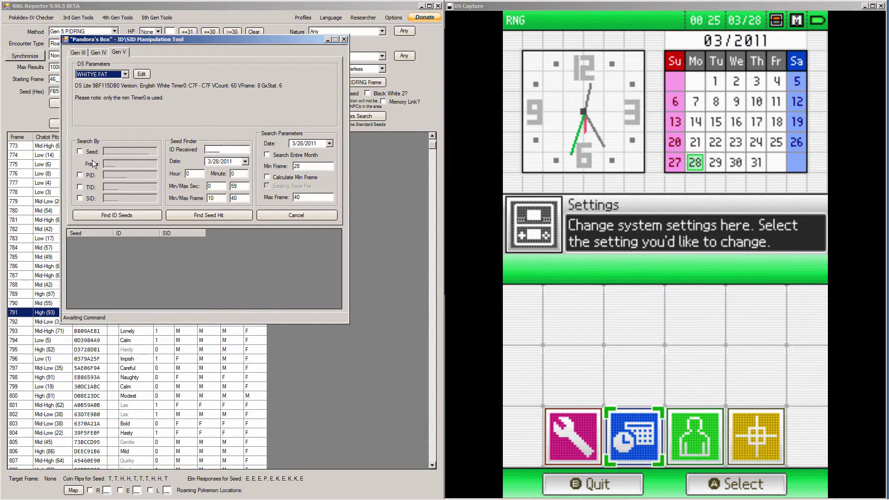
pyautogui.click(90, 187)
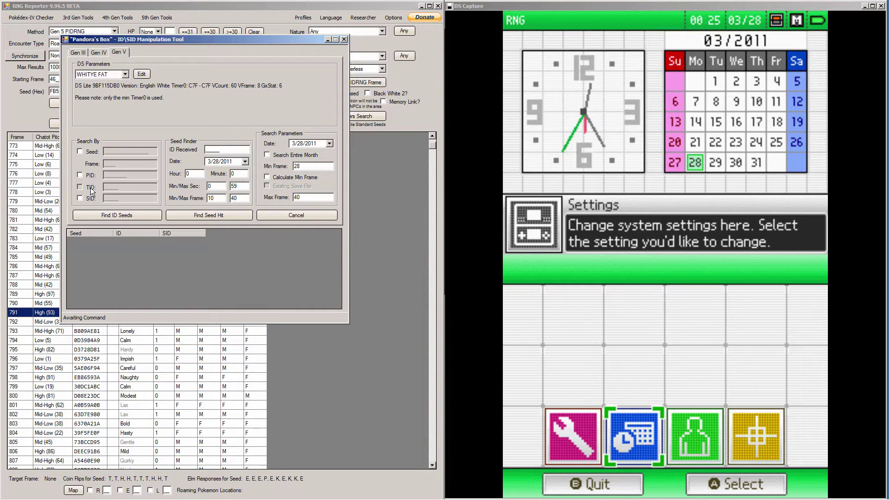
pyautogui.click(91, 199)
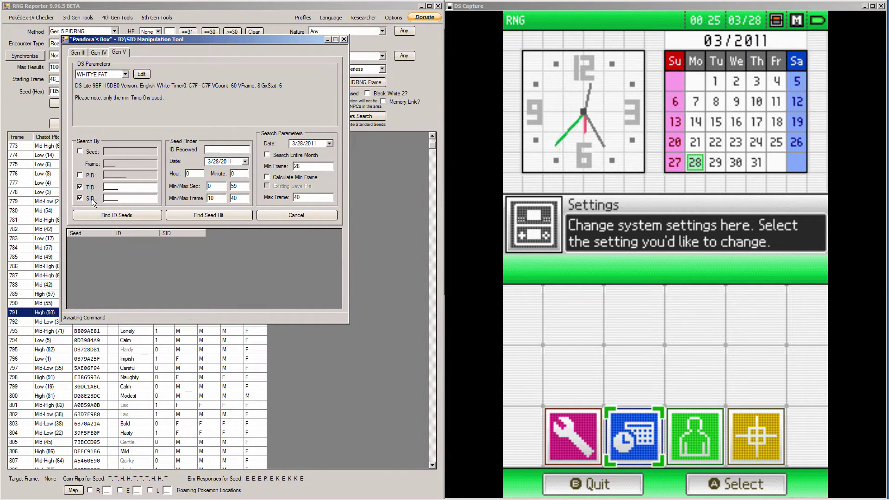
pyautogui.click(90, 199)
pyautogui.click(90, 188)
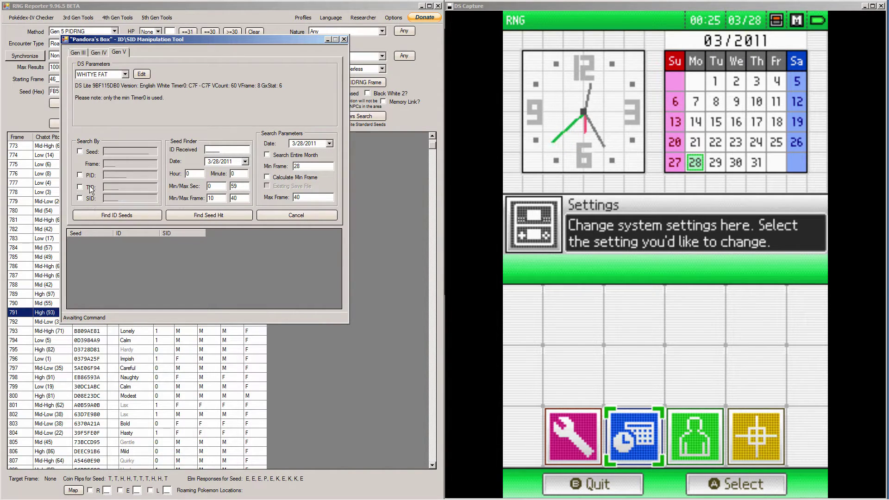
# Enable searching by seed, paste the copied seed FB5BC0515DEDA4C9 and set the frame to 791.
pyautogui.click(88, 156)
pyautogui.rightClick(115, 152)
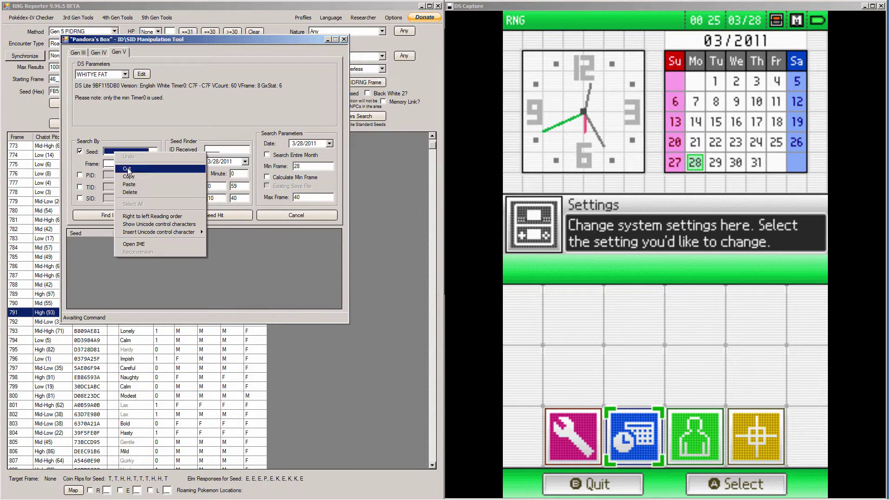
pyautogui.click(129, 184)
pyautogui.press('Tab')
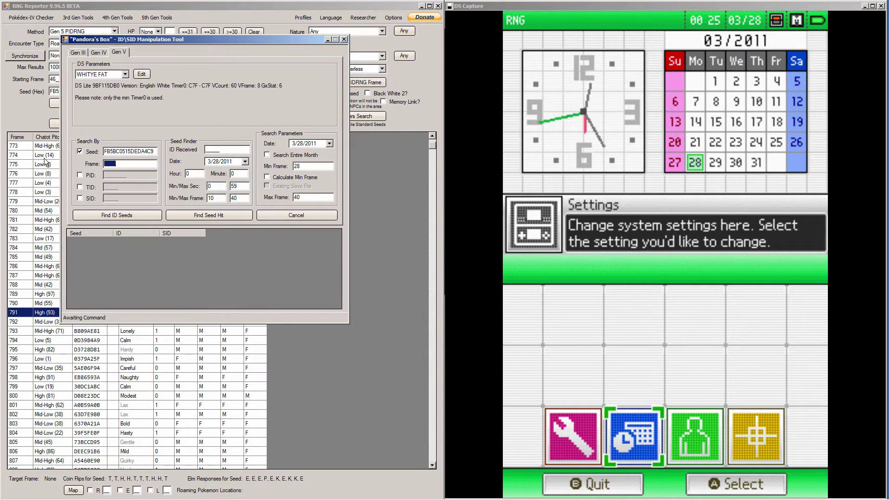
pyautogui.write('791')
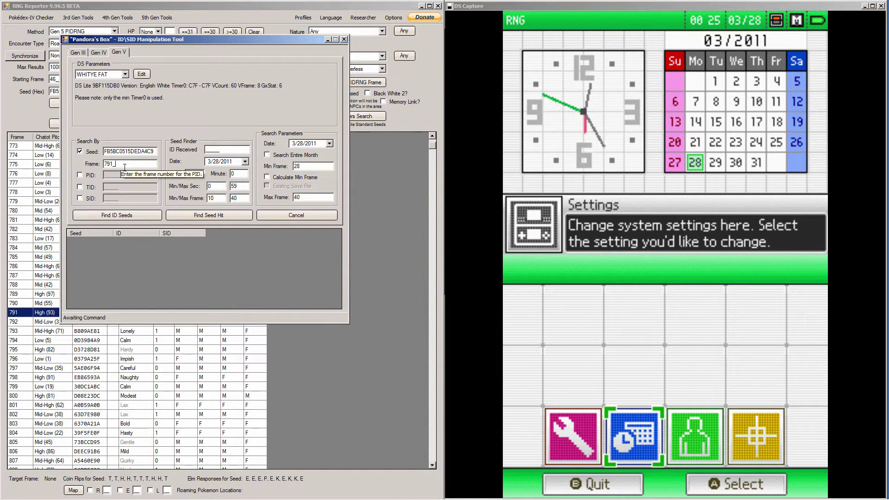
# Move the manipulation tool off the frame list and leave only the seed and frame criterion enabled for the search.
pyautogui.click(80, 175)
pyautogui.click(79, 175)
pyautogui.moveTo(169, 41); pyautogui.dragTo(294, 47)
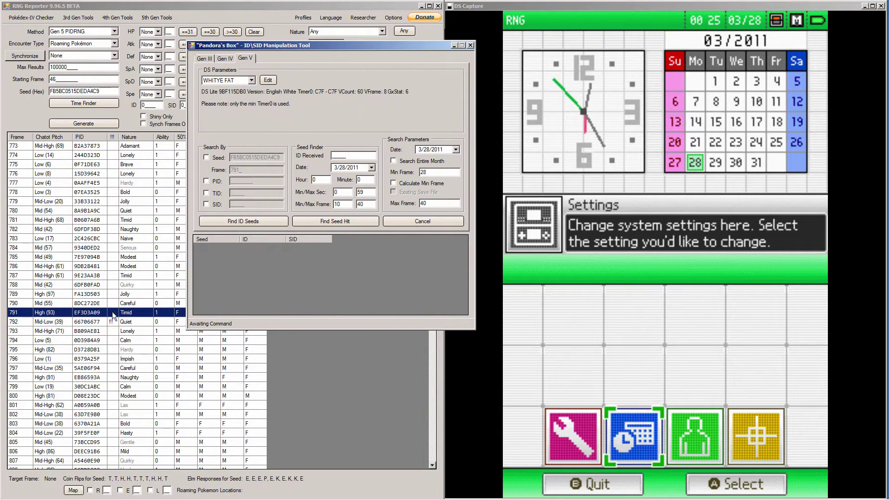
pyautogui.click(221, 160)
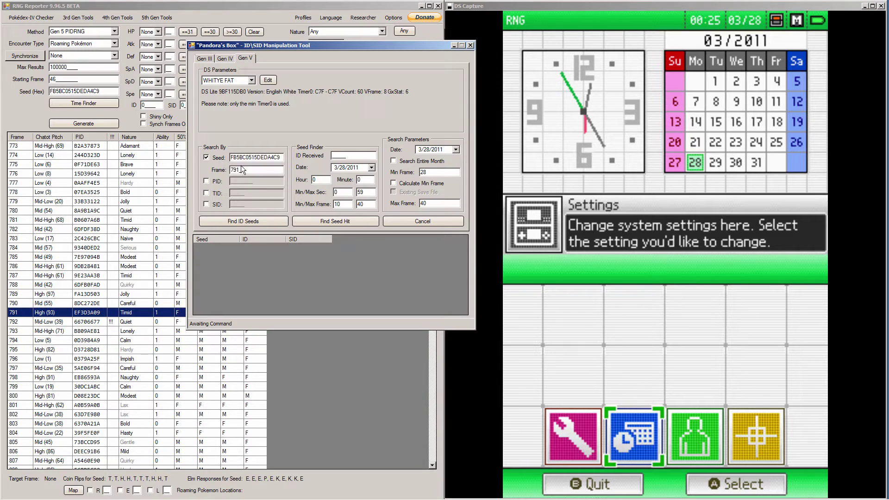
pyautogui.click(217, 195)
pyautogui.click(217, 204)
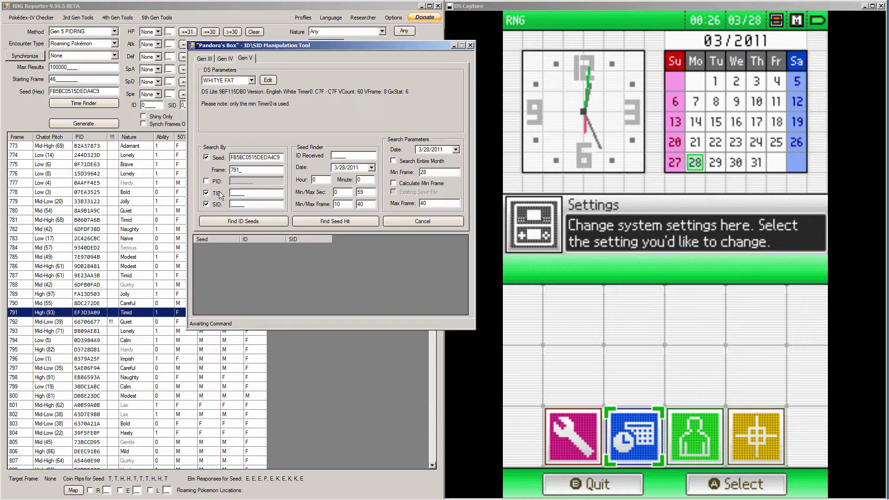
pyautogui.click(218, 192)
pyautogui.click(218, 204)
pyautogui.click(218, 193)
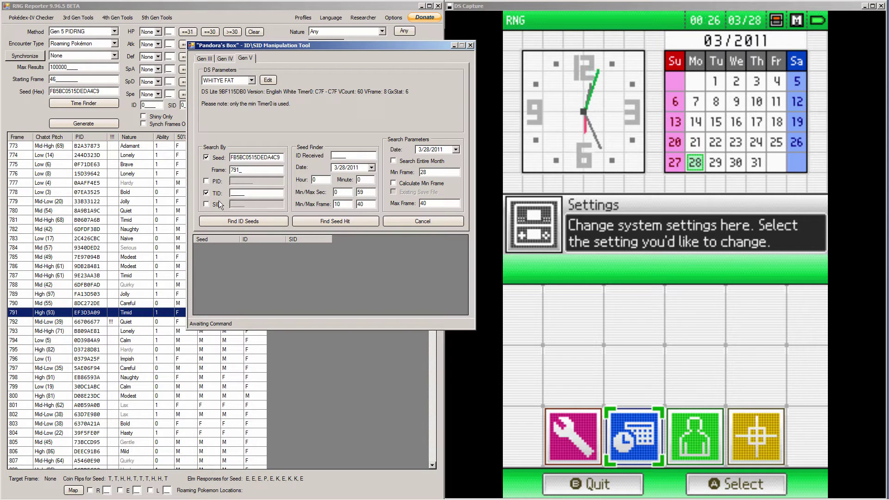
pyautogui.click(207, 205)
pyautogui.click(207, 194)
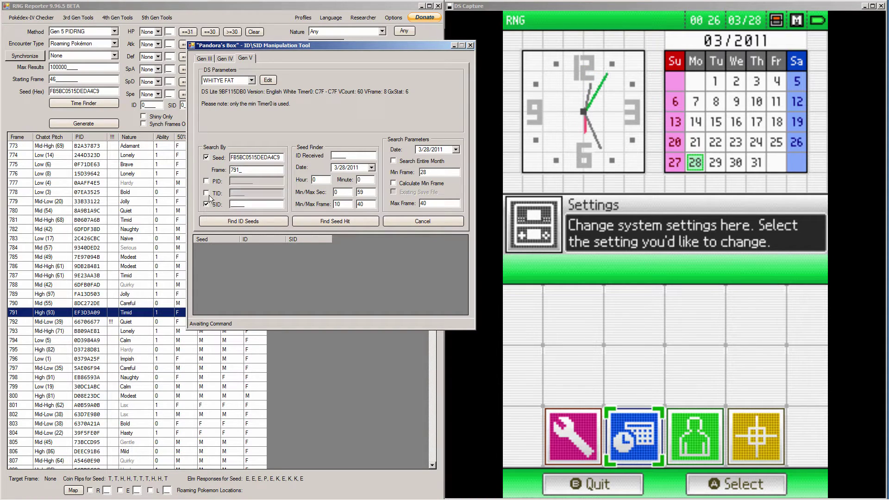
pyautogui.click(207, 204)
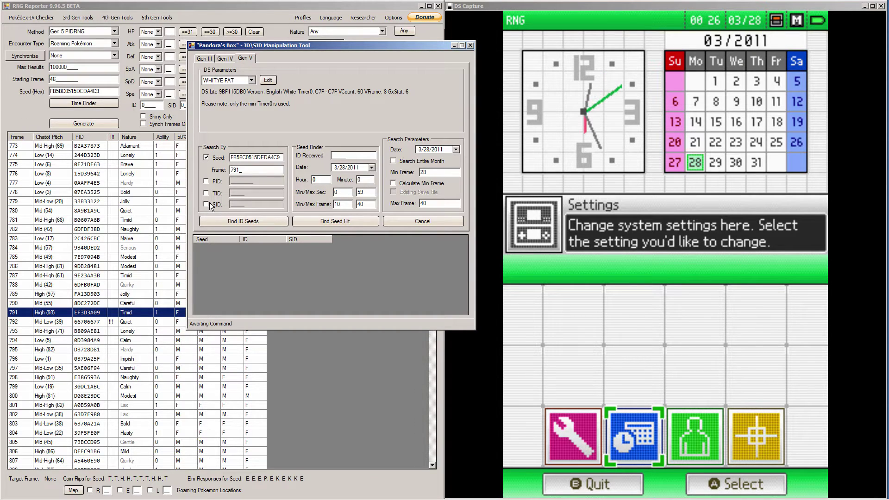
# Review the search parameters in the manipulation tool: date, entire-month option, minimum frame and maximum frame.
pyautogui.click(456, 149)
pyautogui.click(455, 149)
pyautogui.click(456, 149)
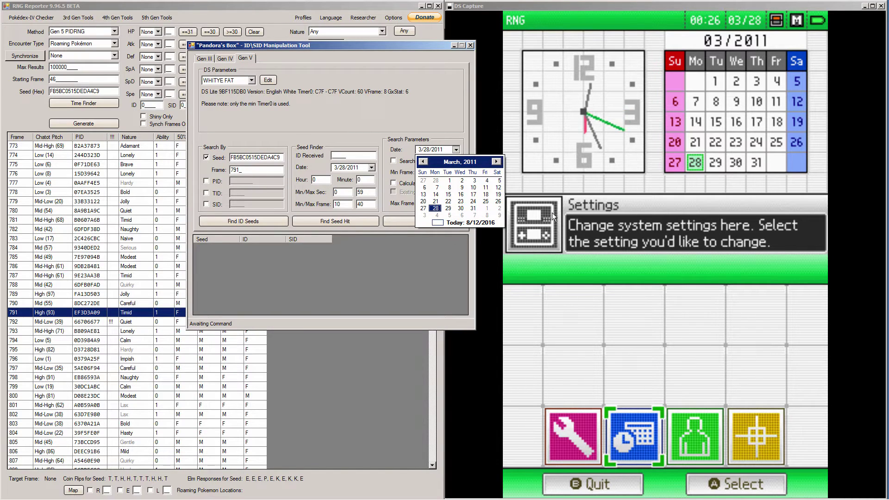
pyautogui.click(456, 150)
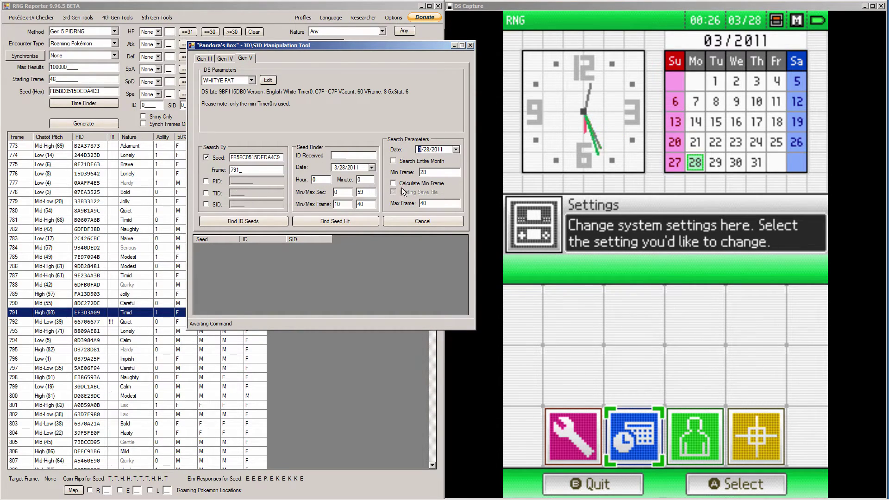
pyautogui.click(441, 173)
pyautogui.click(429, 204)
pyautogui.doubleClick(428, 207)
pyautogui.click(407, 209)
pyautogui.click(429, 200)
pyautogui.doubleClick(428, 199)
pyautogui.click(430, 162)
pyautogui.click(423, 161)
# Find the ID seeds and select the 3/28/2011 00:12:24 result on frame 36 with button A.
pyautogui.click(223, 218)
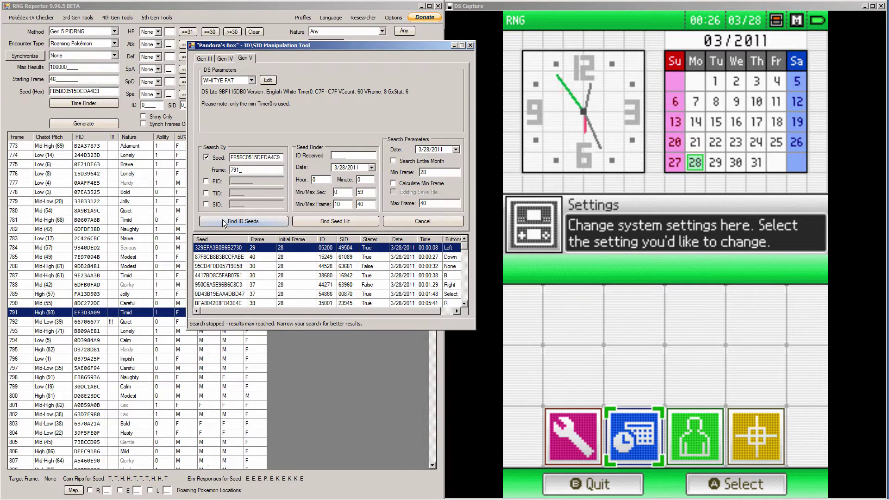
pyautogui.click(293, 285)
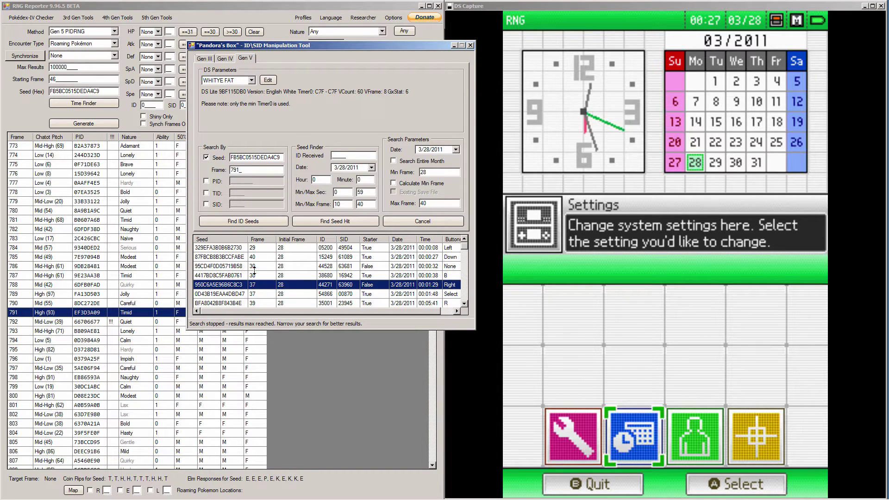
pyautogui.scroll(-10, 254, 270)
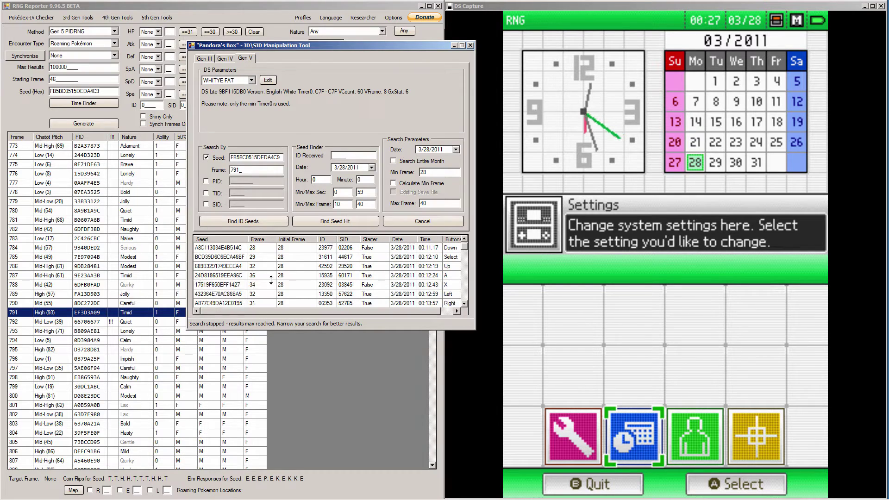
pyautogui.click(263, 276)
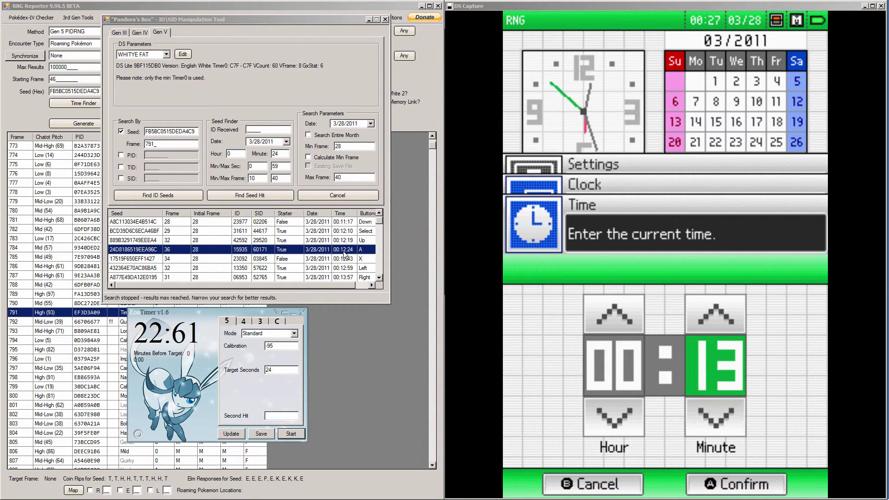
# In EonTimer, set the target seconds to 24 in Standard mode and start the countdown.
pyautogui.click(227, 372)
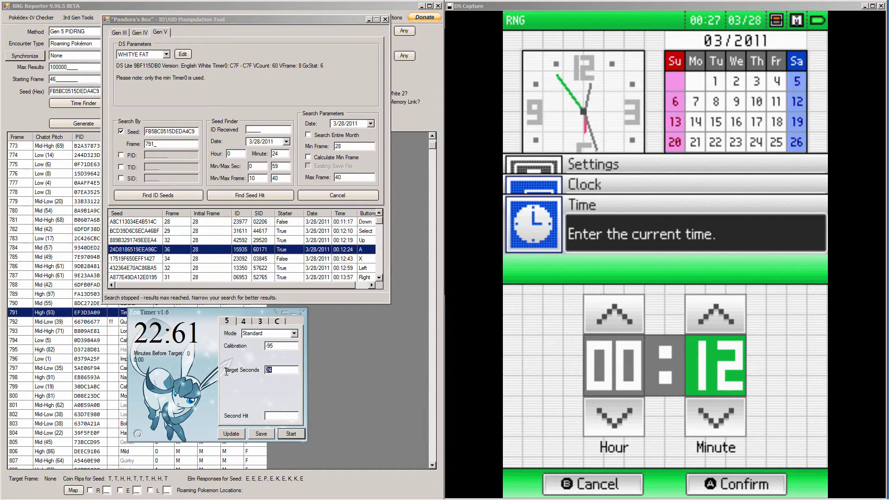
pyautogui.click(296, 432)
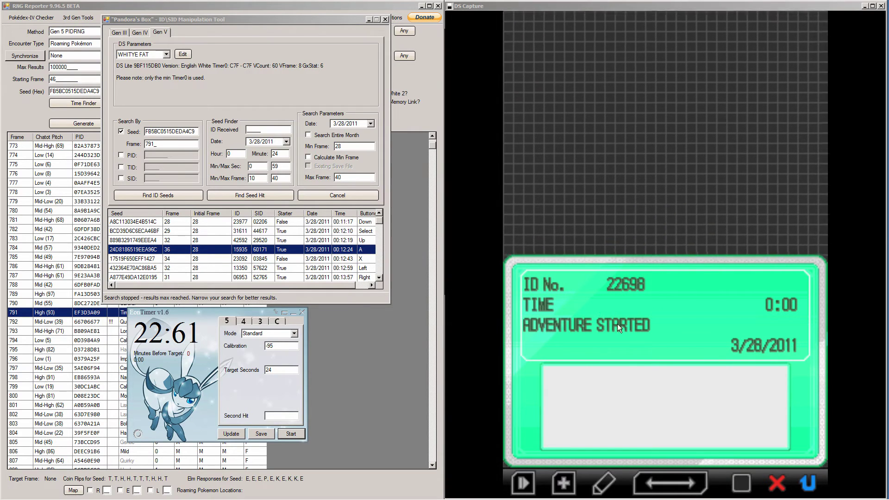
# In the Seed Finder, enter received ID 22698, hour 0, minute 12 and minimum second 0, and search for the seed hit.
pyautogui.click(263, 130)
pyautogui.write('22')
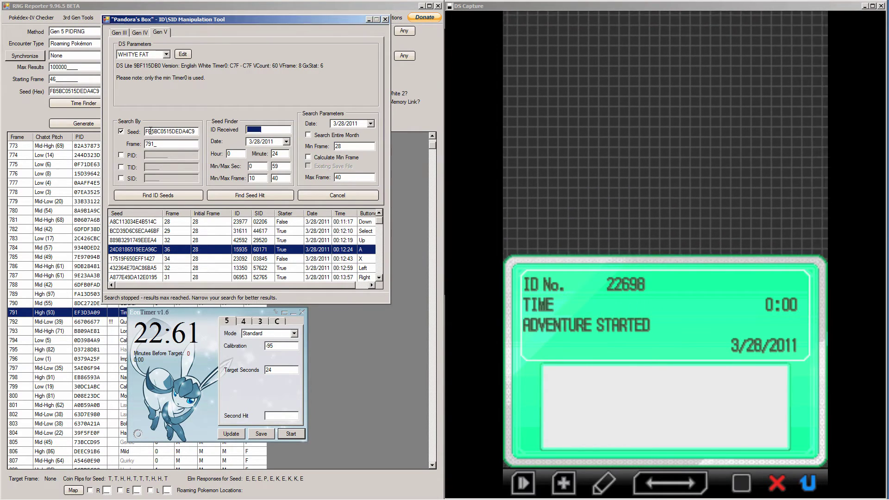
pyautogui.write('698')
pyautogui.doubleClick(276, 154)
pyautogui.write('12')
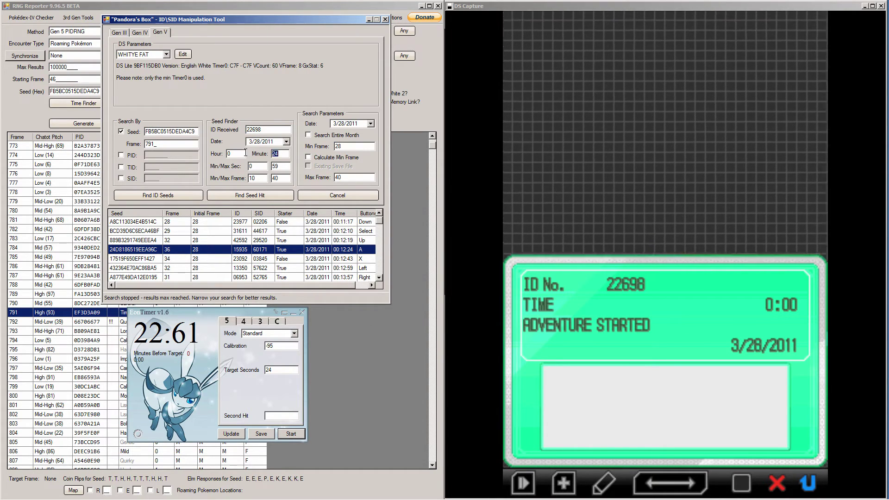
pyautogui.click(236, 157)
pyautogui.doubleClick(277, 155)
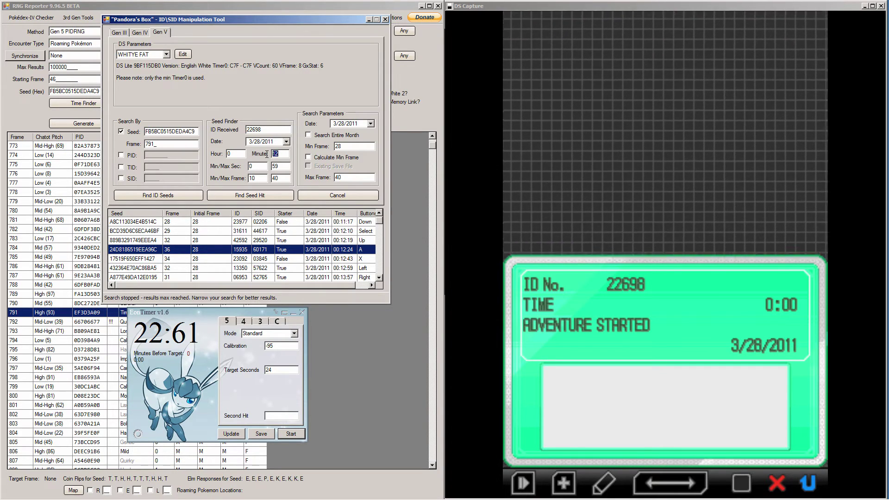
pyautogui.doubleClick(241, 166)
pyautogui.write('0')
pyautogui.click(259, 198)
pyautogui.click(253, 195)
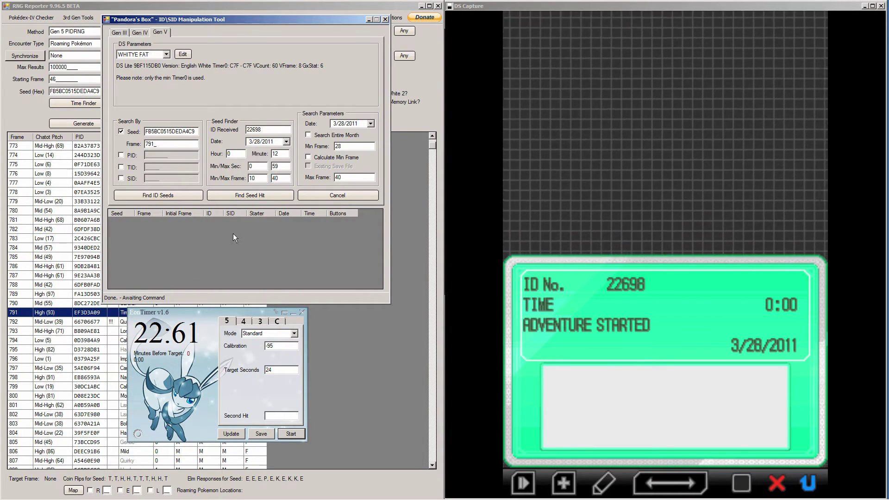
# Set the DS profile's Timer0 minimum and maximum to C80 and search for the seed hit again.
pyautogui.click(183, 54)
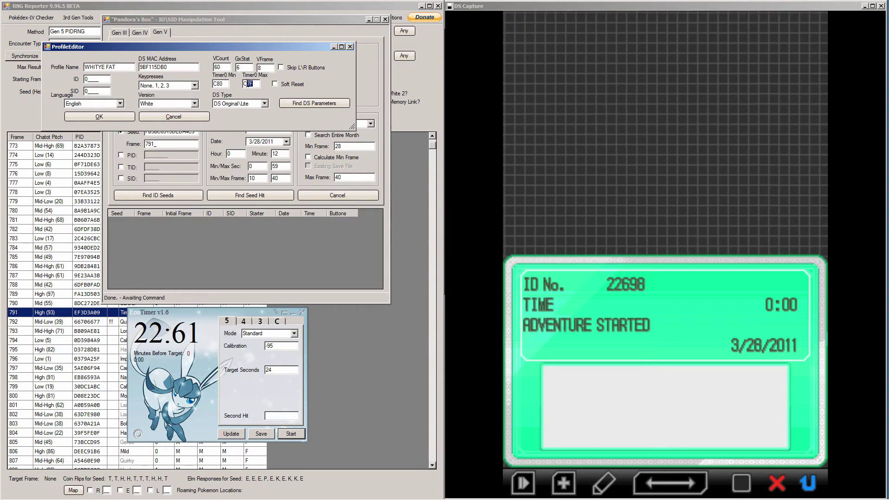
pyautogui.click(107, 113)
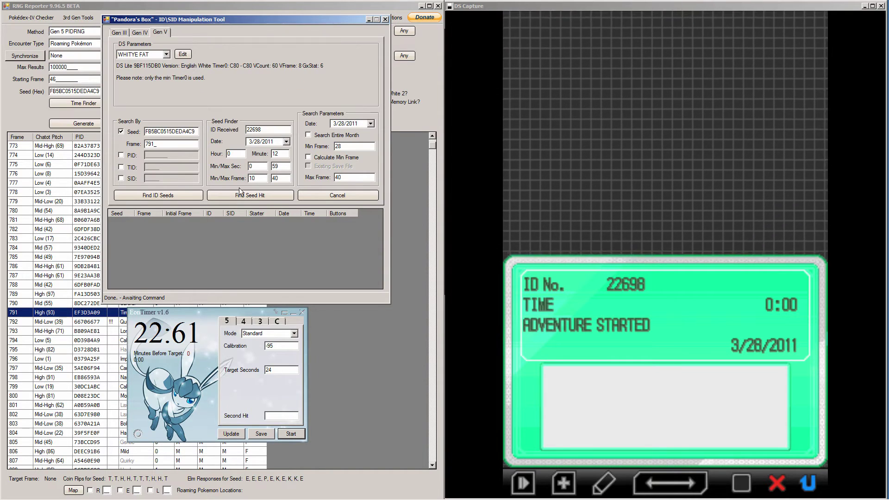
pyautogui.click(244, 190)
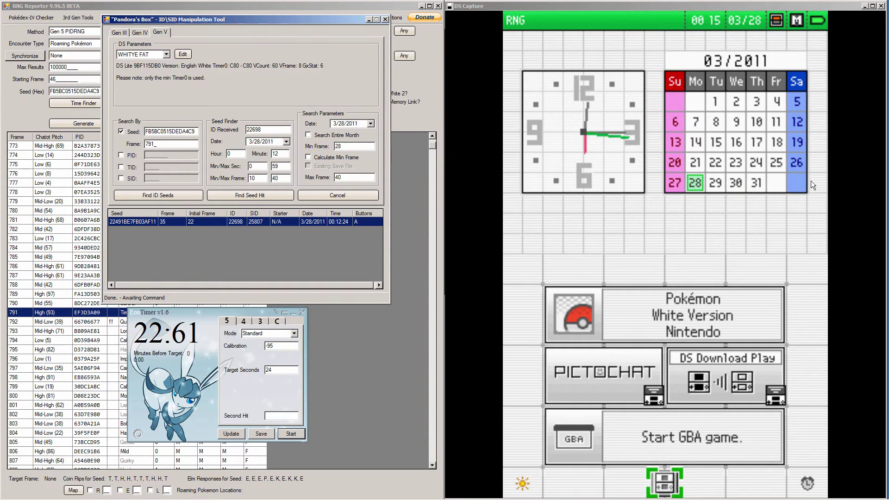
# With the DS clock set to 00:12, start the EonTimer countdown for a second attempt.
pyautogui.click(844, 365)
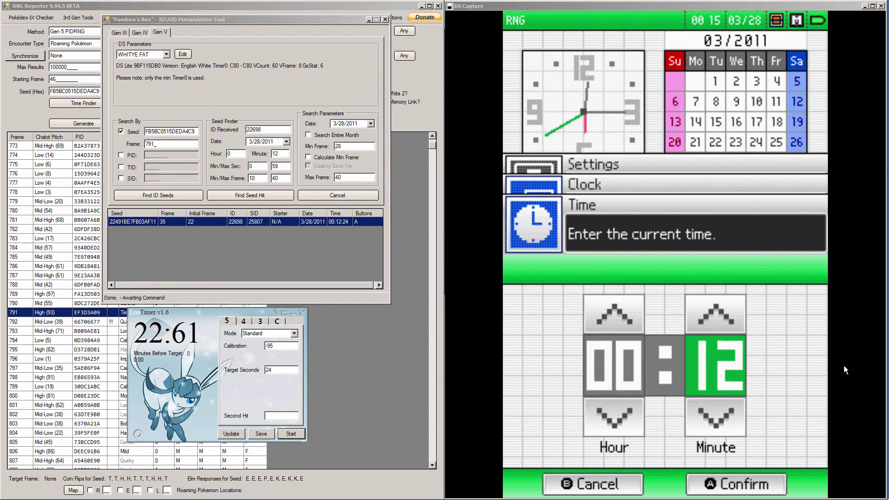
pyautogui.click(291, 434)
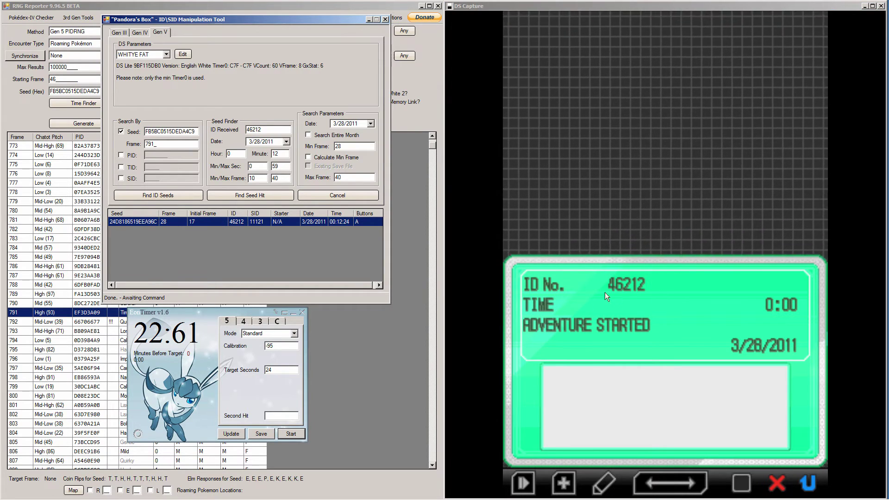
# Search for the ID seeds again and select the 3/28/2011 00:12:24 result on frame 36 with button A.
pyautogui.click(269, 126)
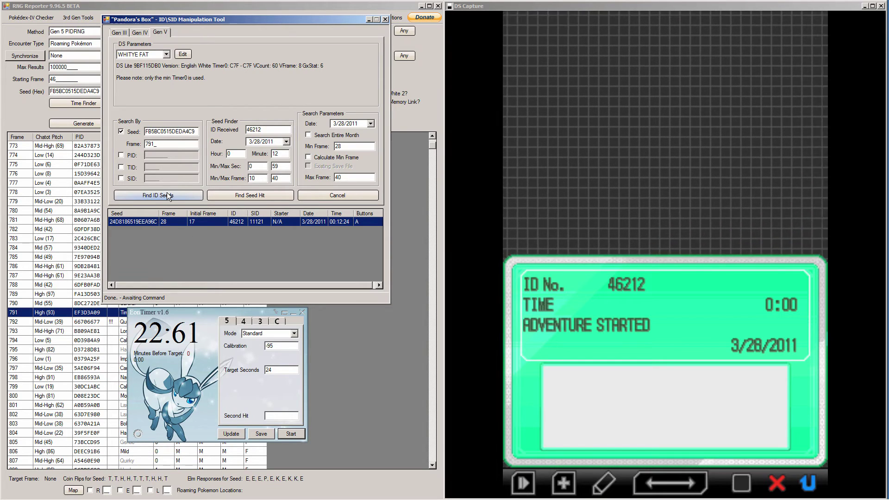
pyautogui.click(166, 194)
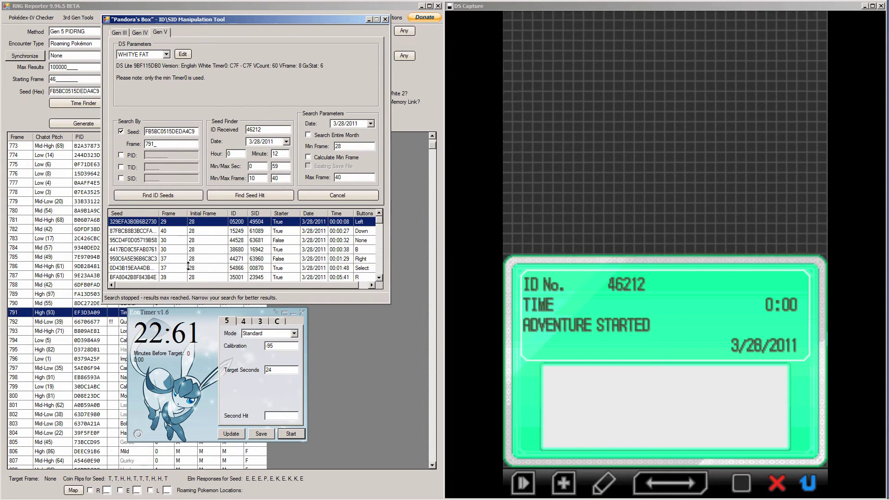
pyautogui.click(188, 268)
pyautogui.scroll(-10, 188, 266)
pyautogui.click(186, 277)
pyautogui.scroll(-1, 185, 277)
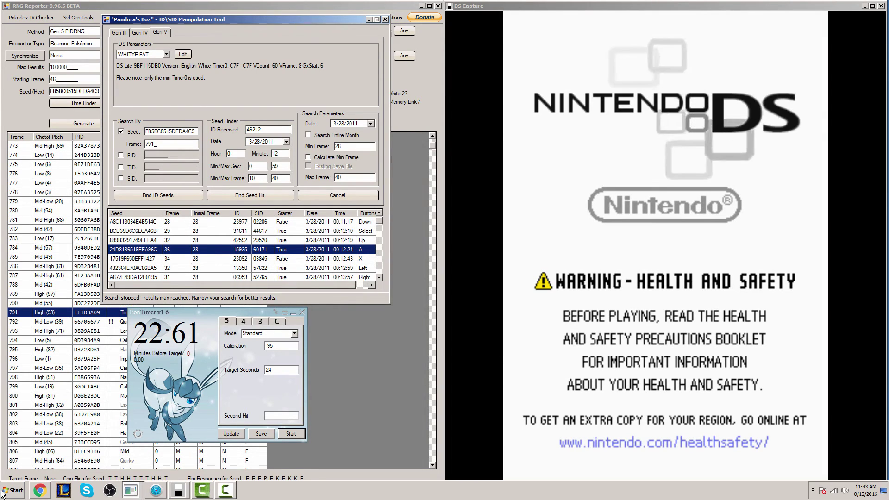
# Open the calculator to work out the frame difference from target frame 36, and close it.
pyautogui.click(3, 493)
pyautogui.click(33, 259)
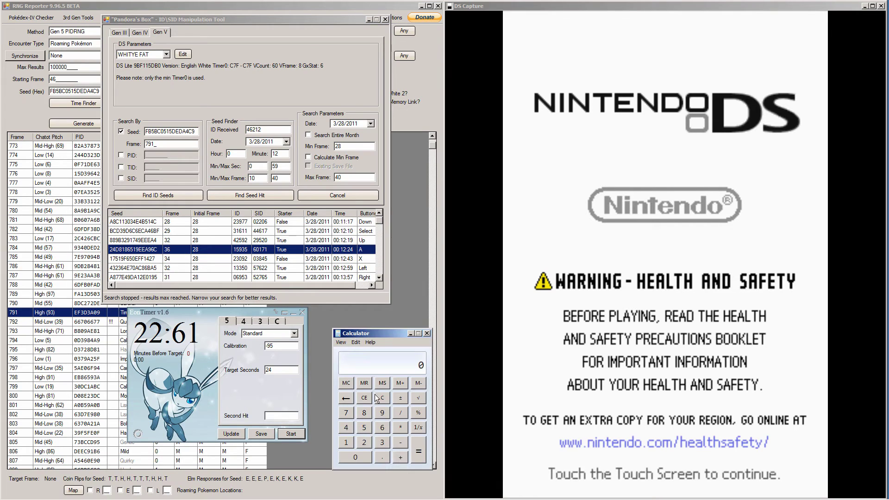
pyautogui.click(382, 442)
pyautogui.click(382, 428)
pyautogui.click(400, 443)
pyautogui.click(365, 442)
pyautogui.click(427, 334)
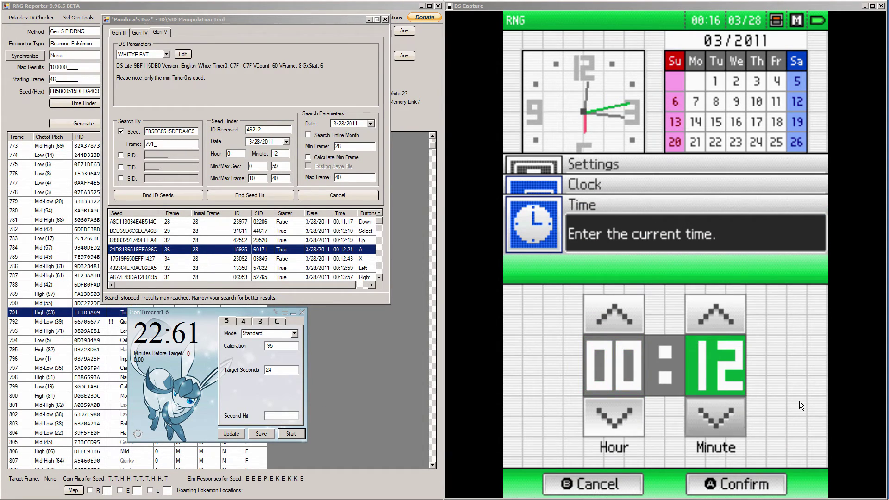
# Restart the EonTimer countdown with target seconds 24 and the DS clock at 00:12 to retry for frame 36.
pyautogui.click(291, 434)
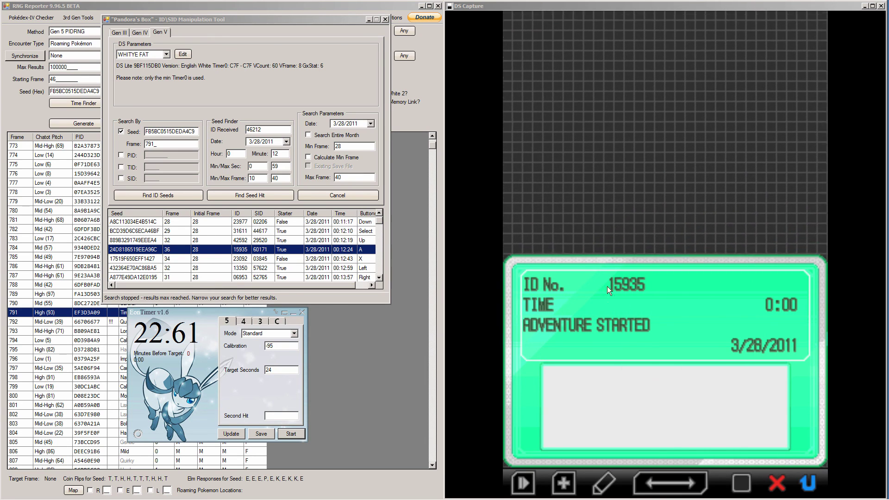
# Search for the seed hit with received ID 15935 and select the 00:12:24 result on frame 36 with button A.
pyautogui.click(242, 253)
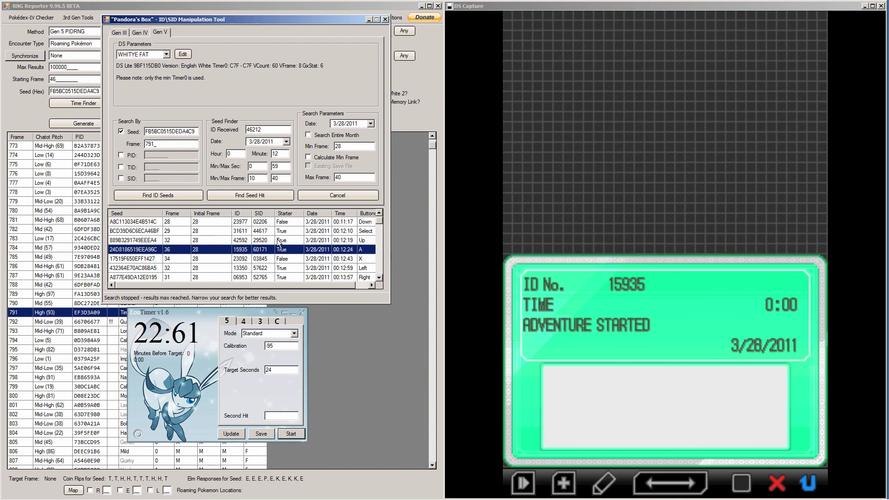
pyautogui.doubleClick(277, 132)
pyautogui.write('1')
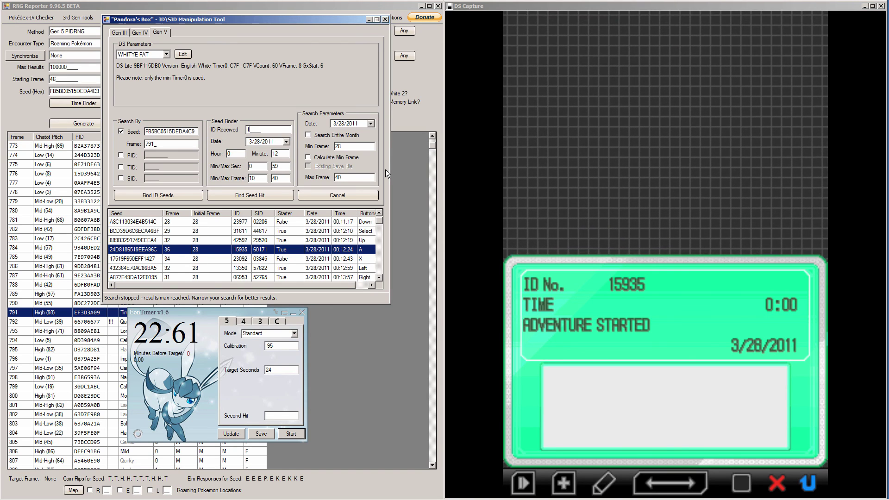
pyautogui.write('593')
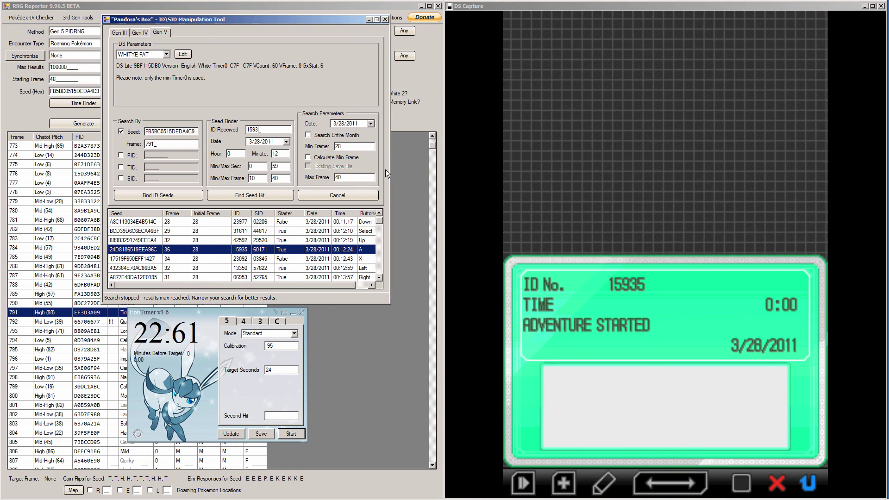
pyautogui.write('5')
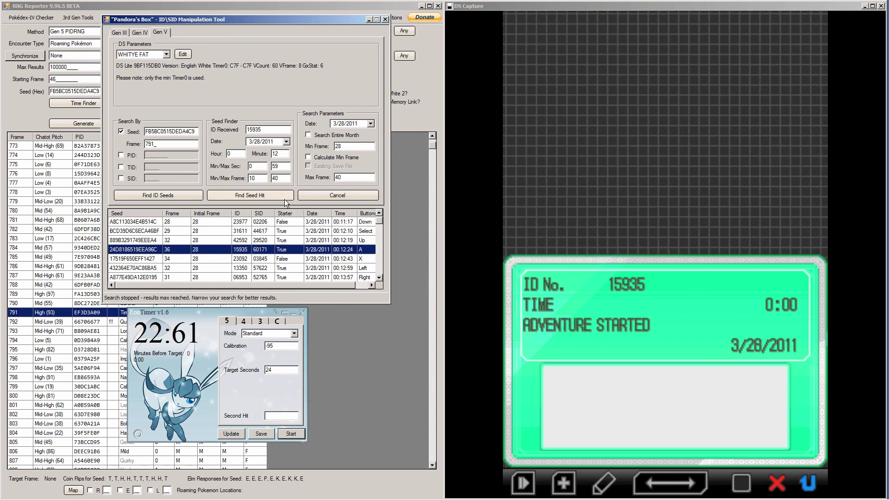
pyautogui.click(286, 203)
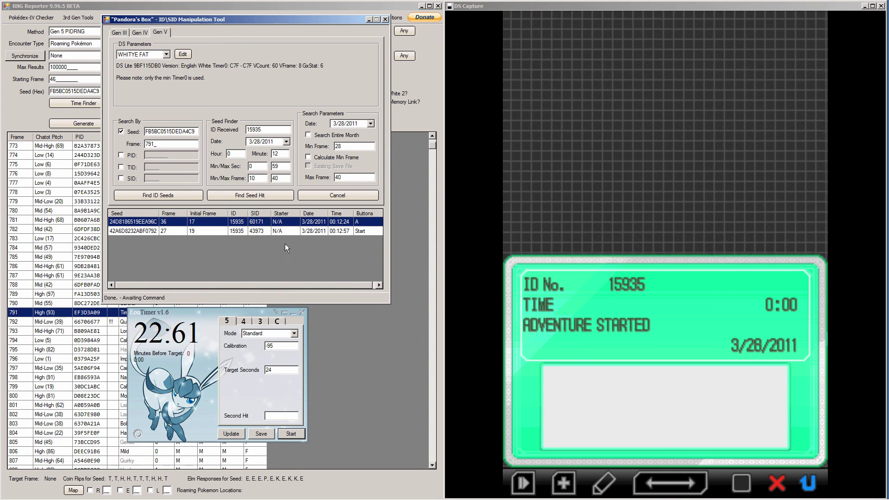
pyautogui.click(170, 231)
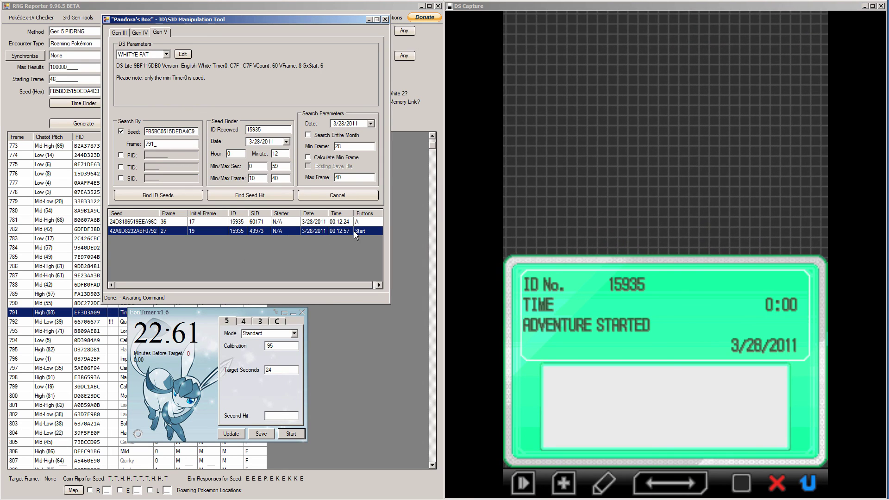
pyautogui.click(295, 222)
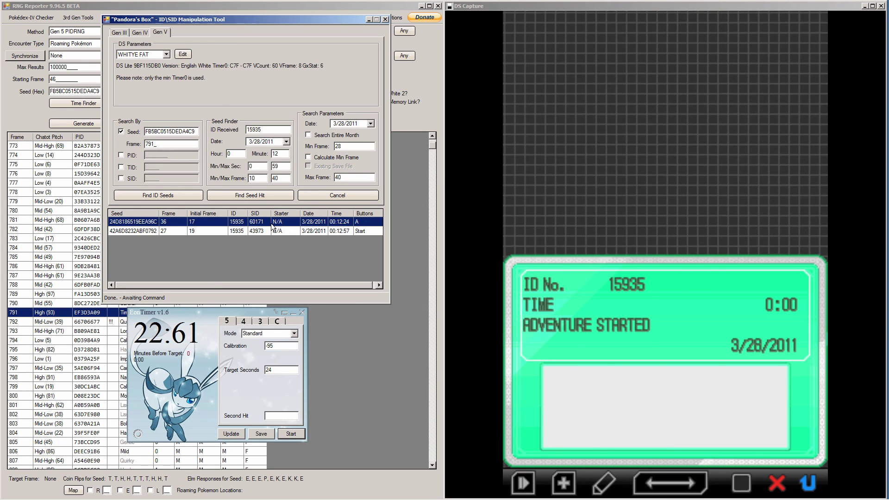